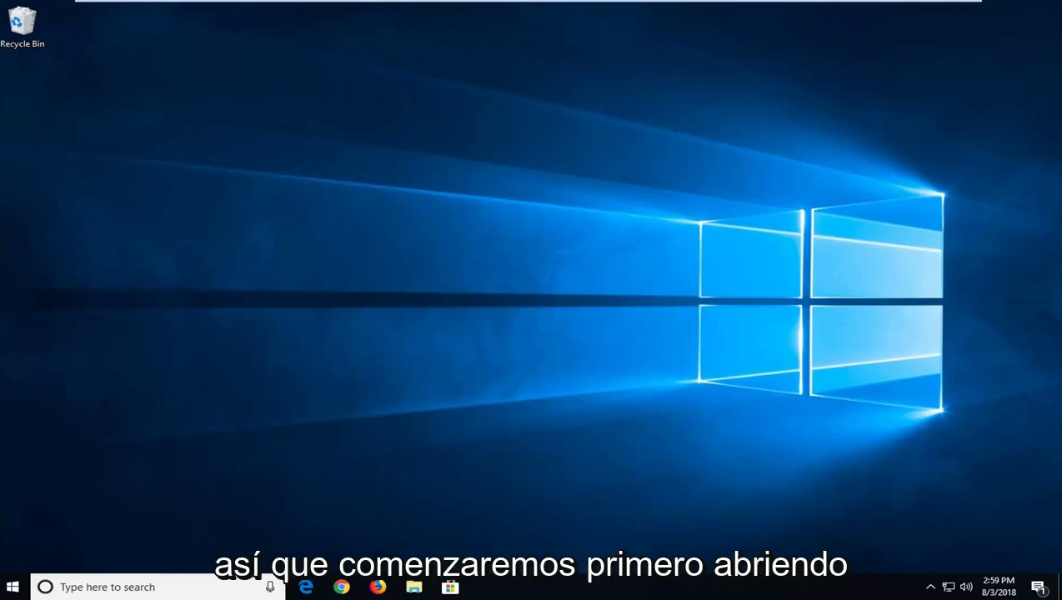
Step: Go to google.com in Chrome and search for 'qt5core.dll download'
{"action": "left_click", "coordinate": [340, 589]}
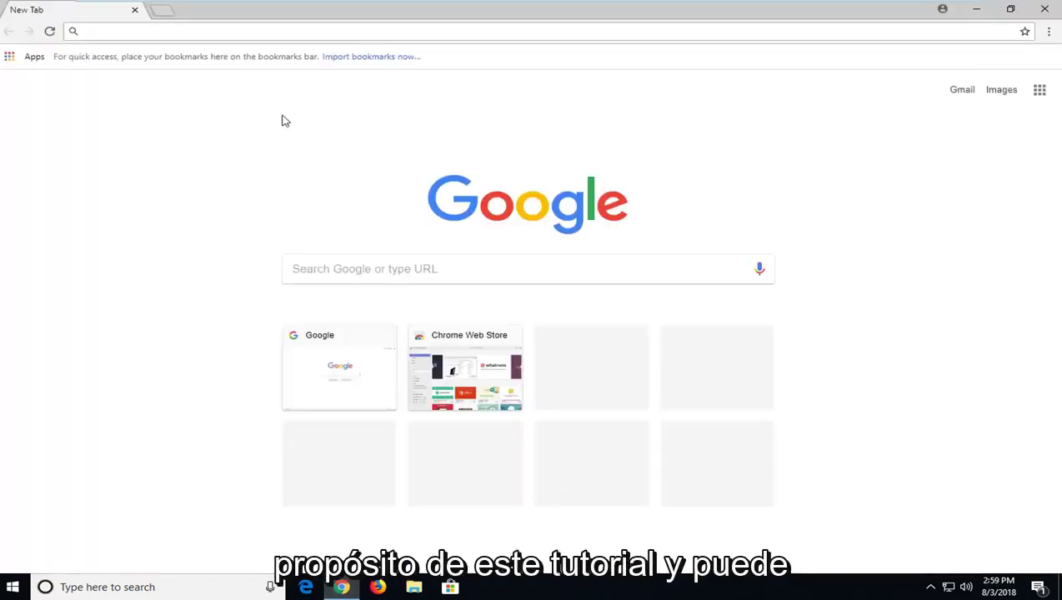
{"action": "type", "text": "google.com"}
{"action": "key", "text": "Return"}
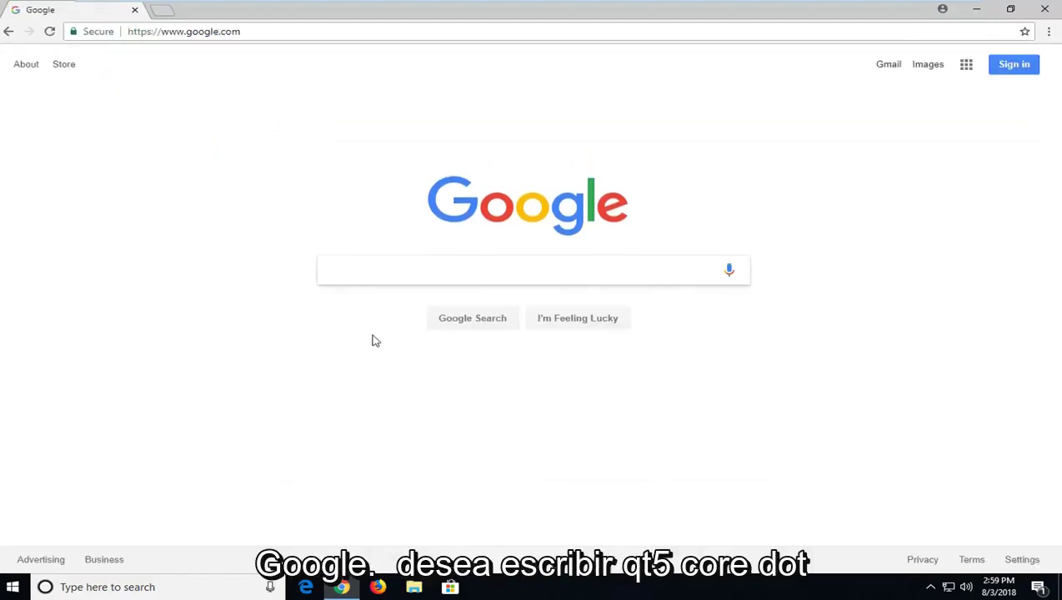
{"action": "type", "text": "qt"}
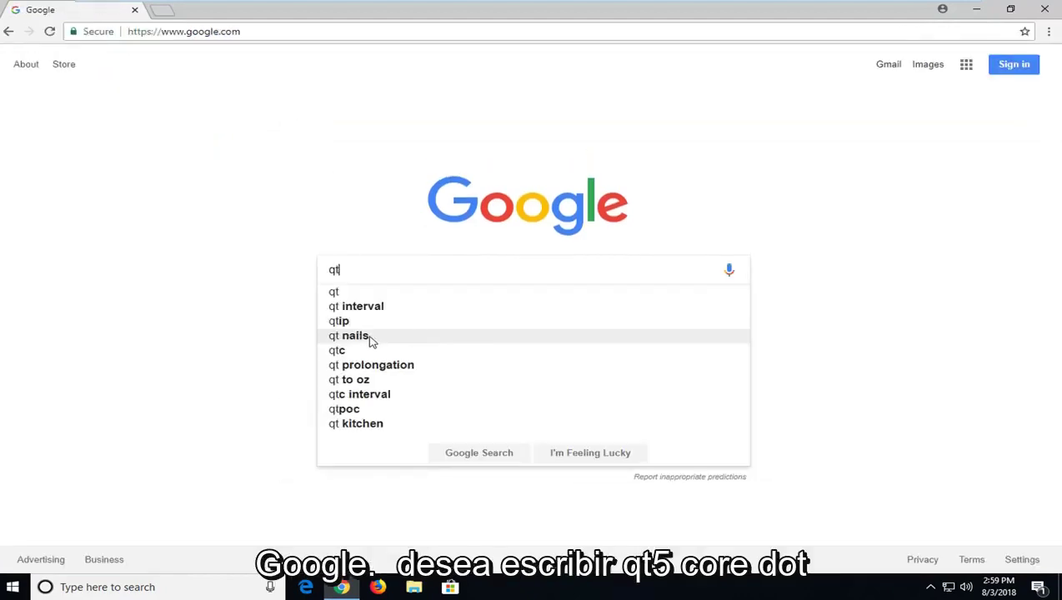
{"action": "type", "text": "5core.dll"}
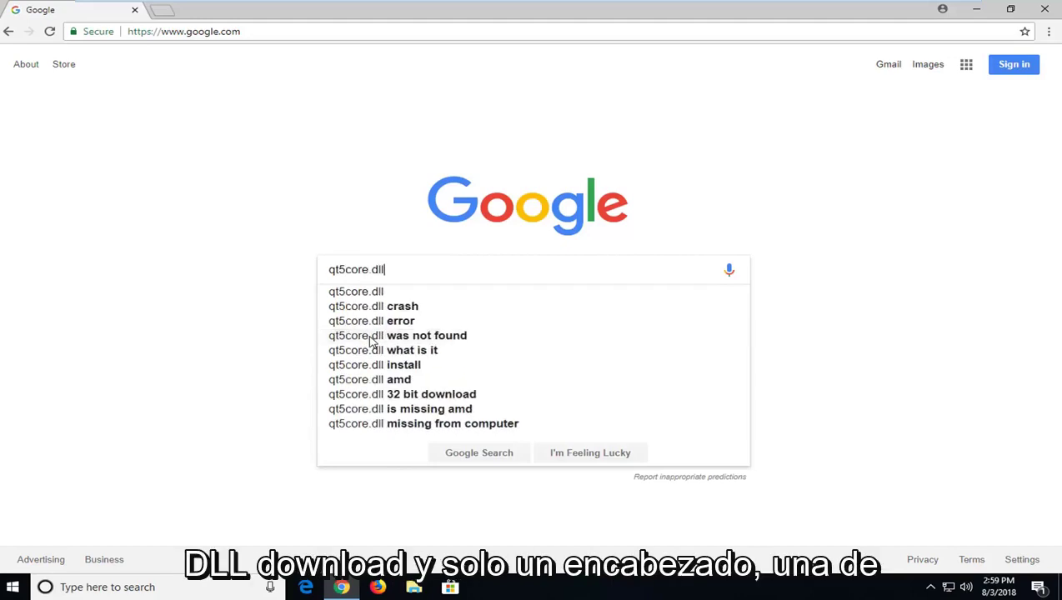
{"action": "type", "text": " download"}
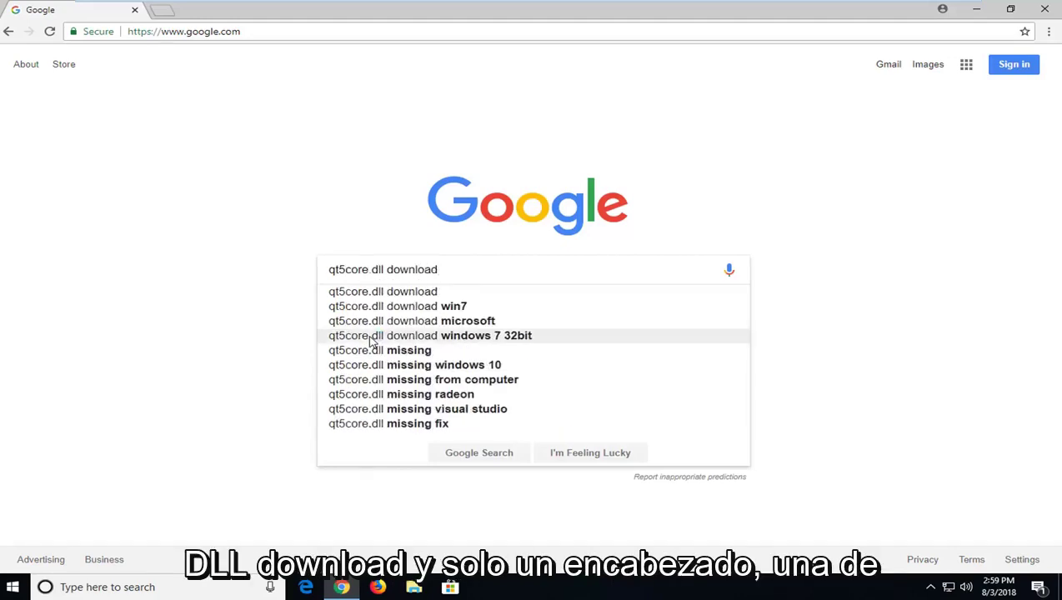
{"action": "key", "text": "Return"}
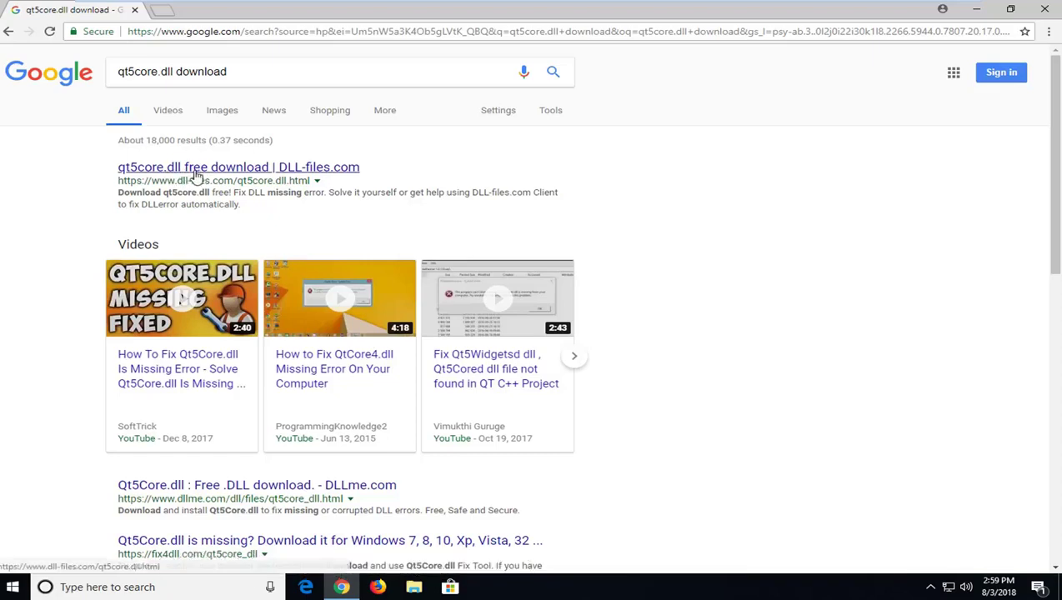
Step: On the DLL-files.com qt5core.dll page, download the 32-bit 5.8.0.0 version as qt5core.zip
{"action": "left_click", "coordinate": [278, 170]}
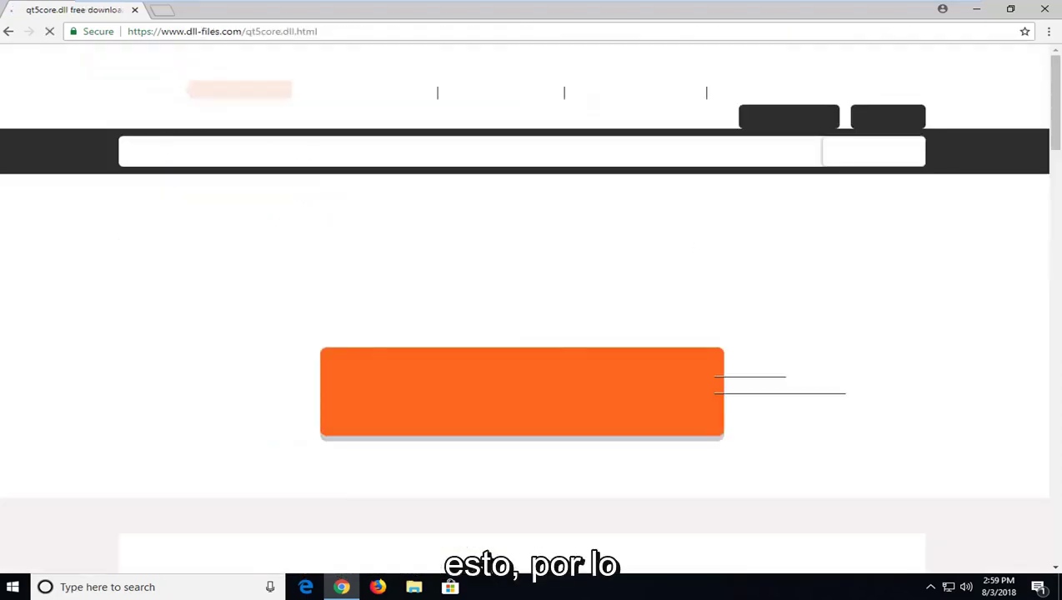
{"action": "scroll", "coordinate": [532, 309], "scroll_direction": "down", "scroll_amount": 3}
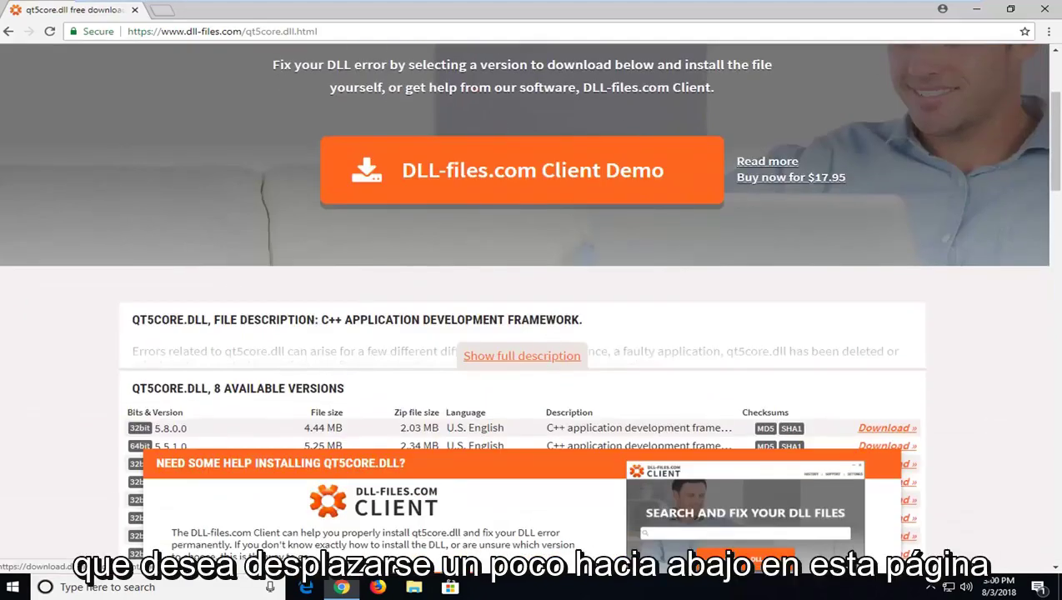
{"action": "scroll", "coordinate": [438, 161], "scroll_direction": "down", "scroll_amount": 3}
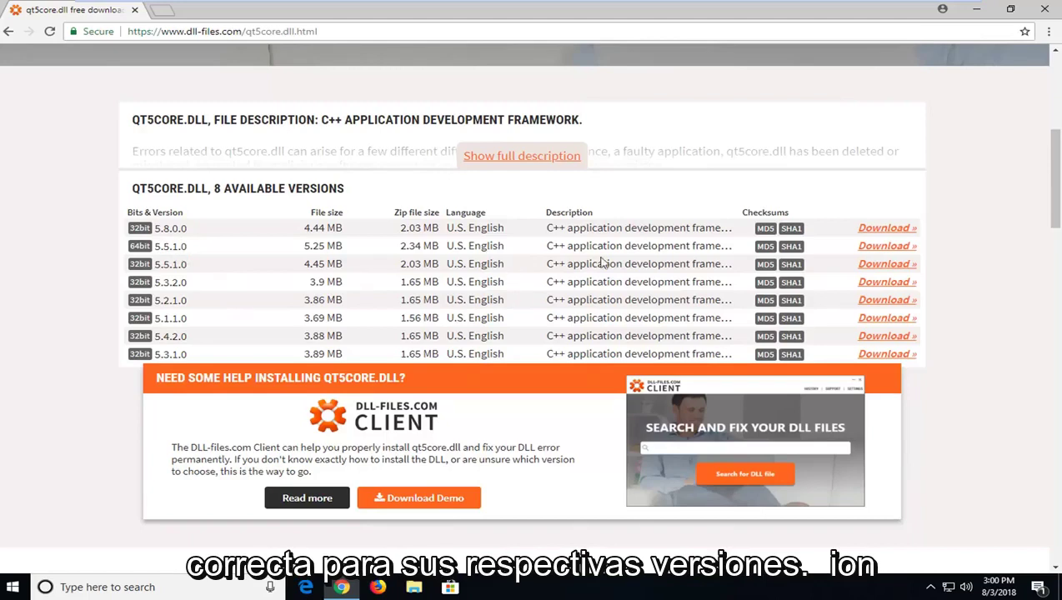
{"action": "left_click", "coordinate": [889, 229]}
{"action": "scroll", "coordinate": [700, 261], "scroll_direction": "down", "scroll_amount": 2}
{"action": "scroll", "coordinate": [689, 264], "scroll_direction": "down", "scroll_amount": 3}
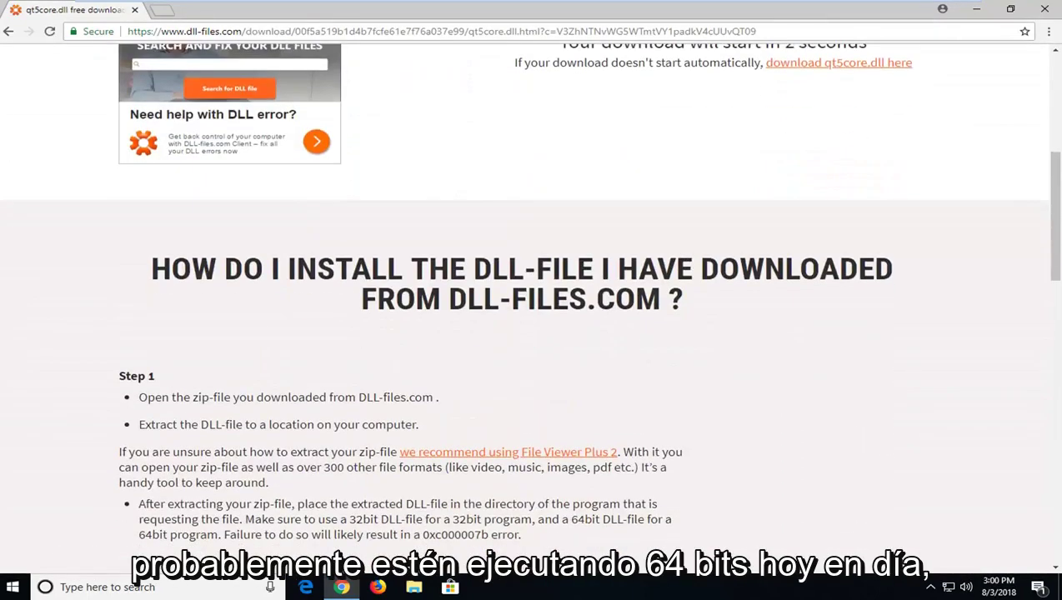
{"action": "scroll", "coordinate": [647, 273], "scroll_direction": "up", "scroll_amount": 2}
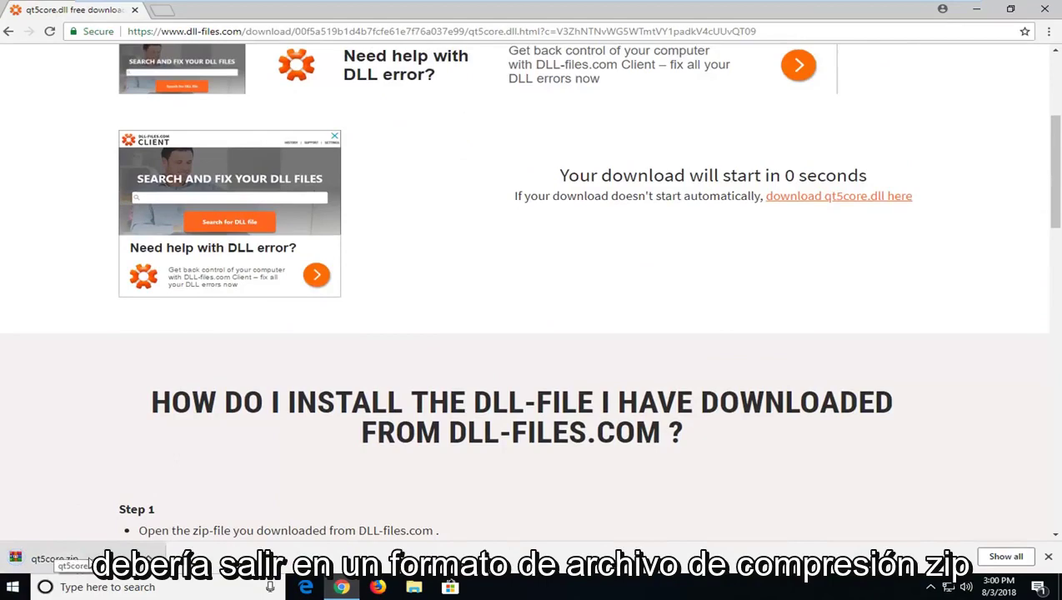
Step: Open qt5core.zip from the download bar and drag Qt5Core.dll out onto the desktop
{"action": "left_click", "coordinate": [50, 557]}
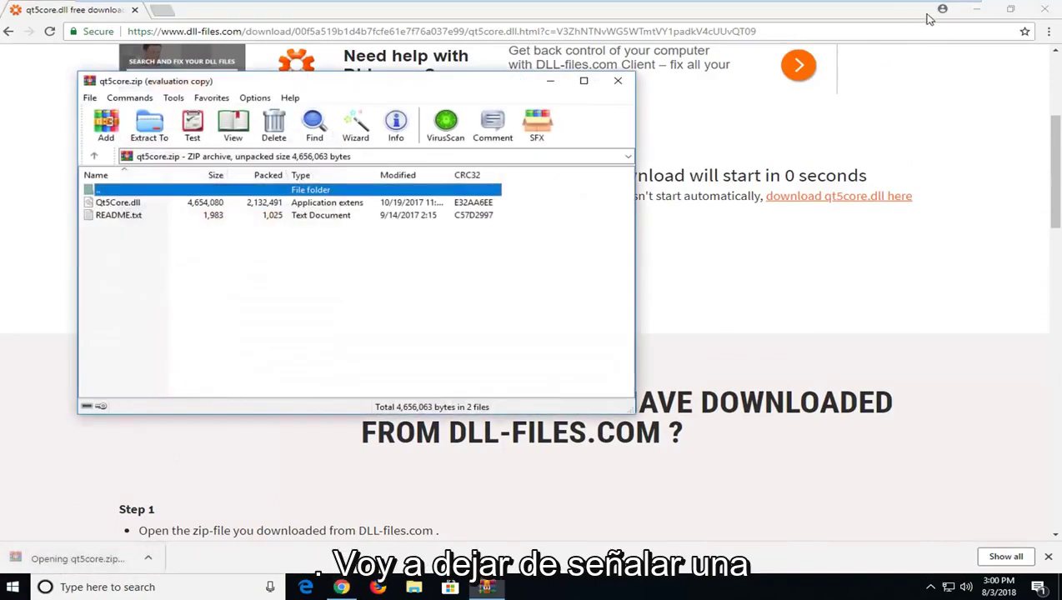
{"action": "left_click", "coordinate": [977, 10]}
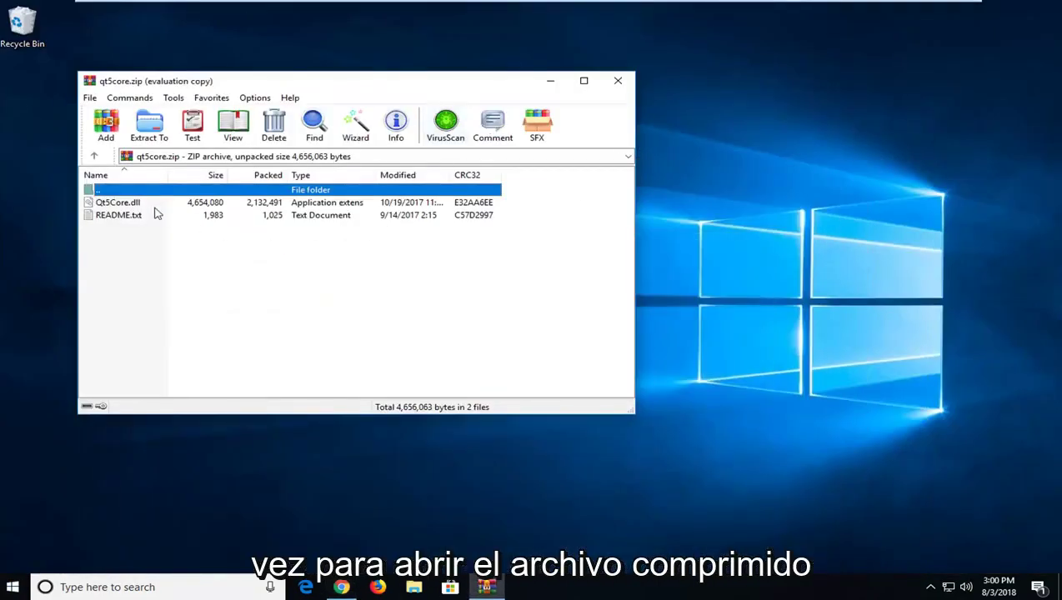
{"action": "left_click", "coordinate": [121, 202]}
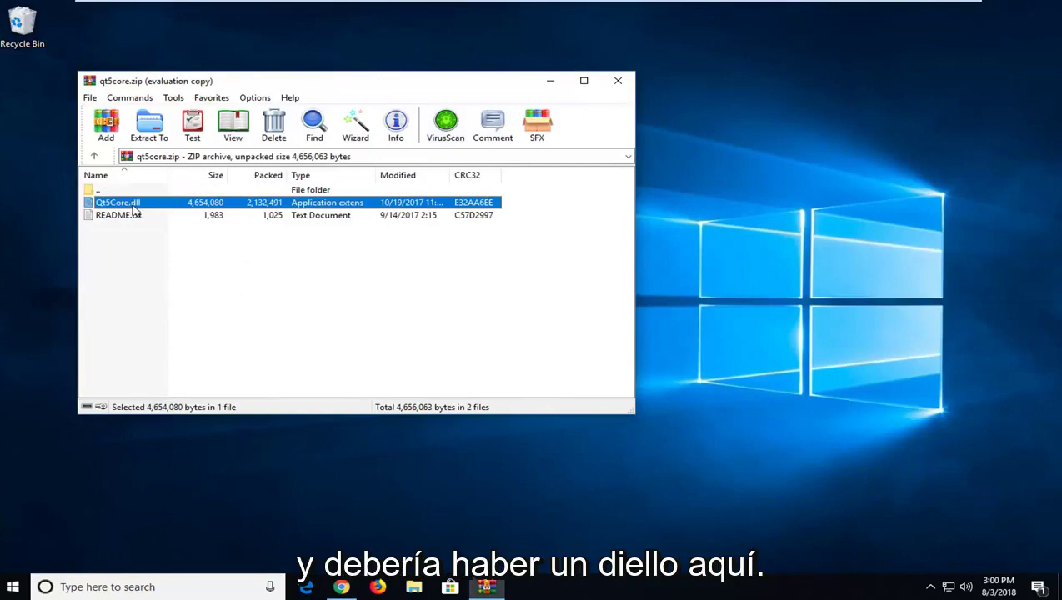
{"action": "left_click_drag", "start_coordinate": [133, 210], "coordinate": [608, 229]}
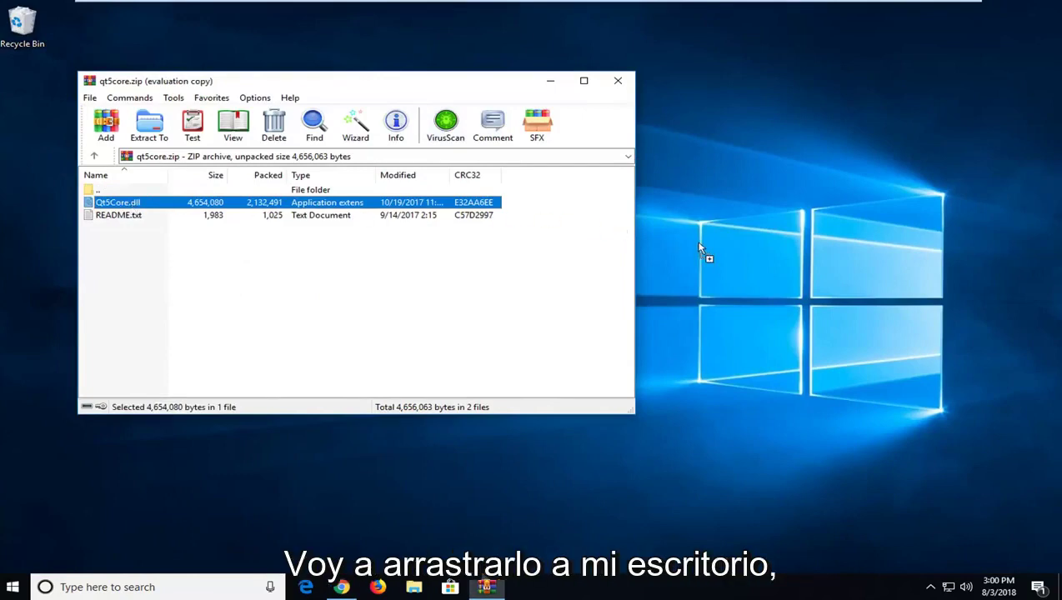
{"action": "left_click_drag", "start_coordinate": [701, 247], "coordinate": [30, 184]}
Step: Close the archive, launch File Explorer from Start search, and open C:\Windows via This PC
{"action": "left_click", "coordinate": [618, 81]}
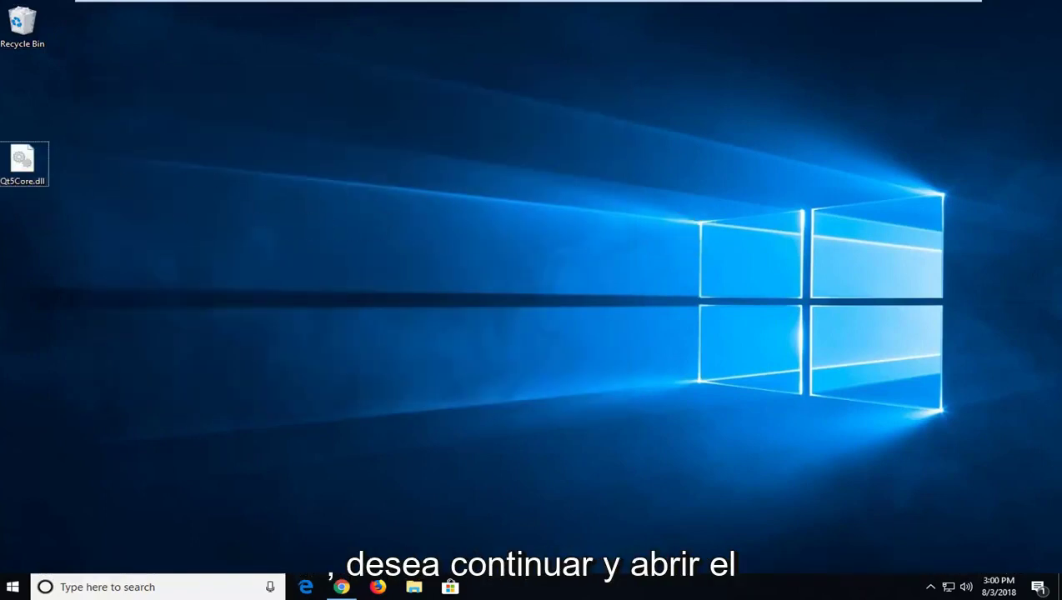
{"action": "left_click", "coordinate": [13, 587]}
{"action": "type", "text": "windows explorer"}
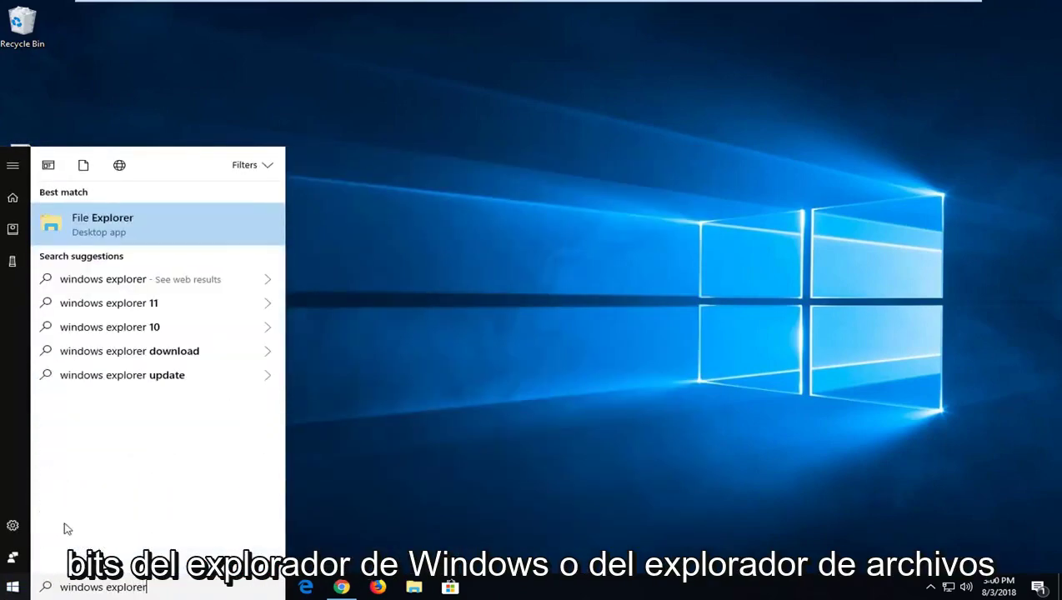
{"action": "left_click", "coordinate": [115, 225]}
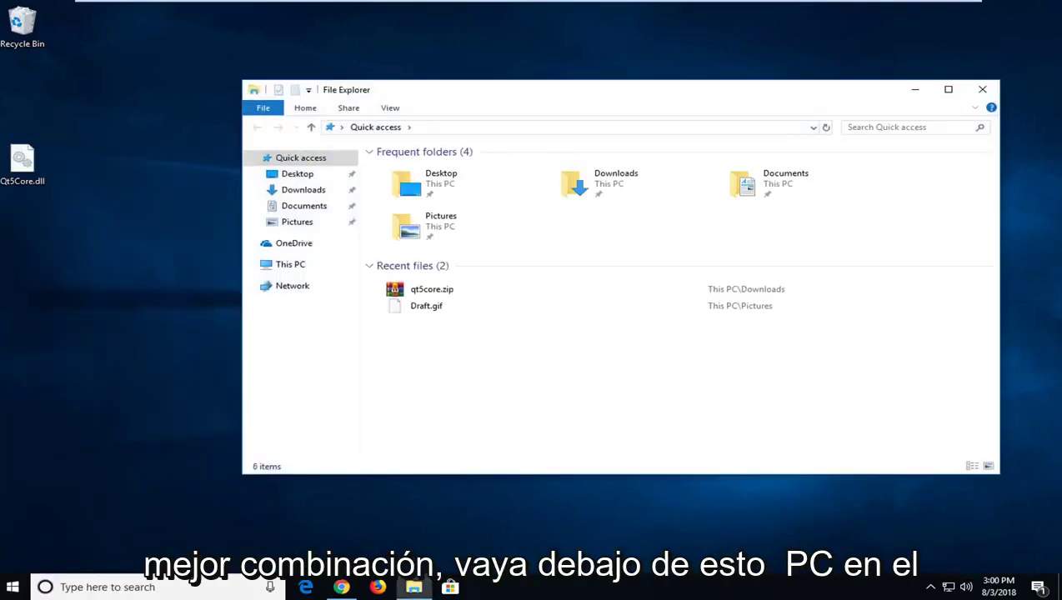
{"action": "left_click", "coordinate": [292, 269]}
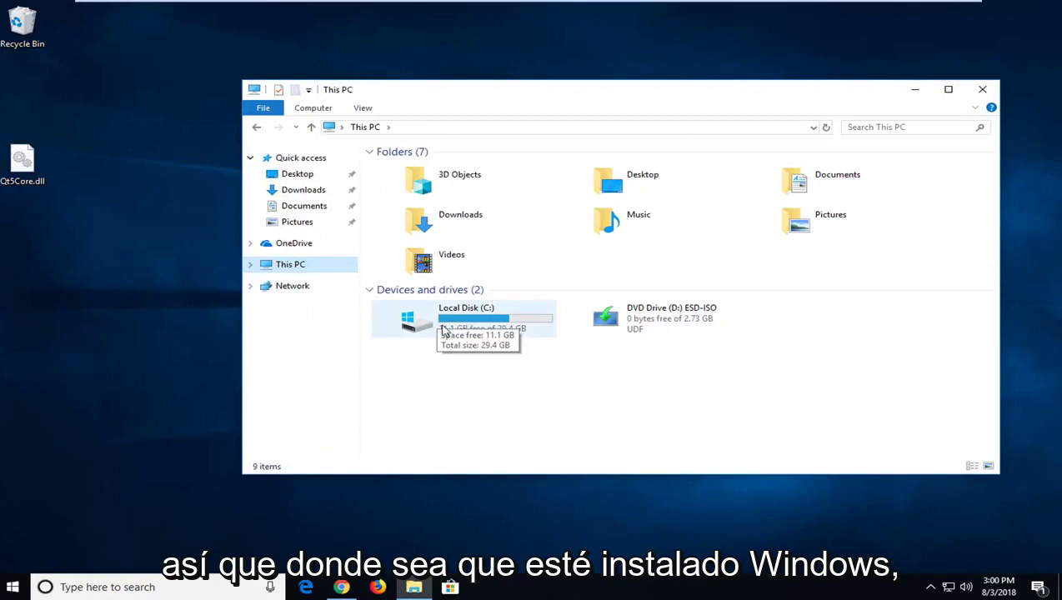
{"action": "double_click", "coordinate": [437, 329]}
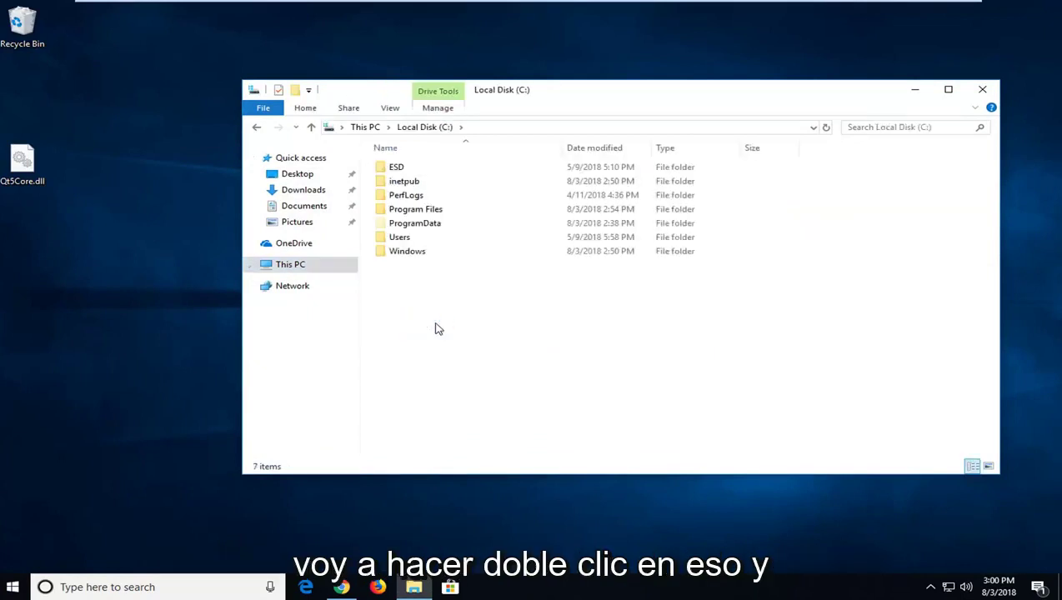
{"action": "double_click", "coordinate": [410, 253]}
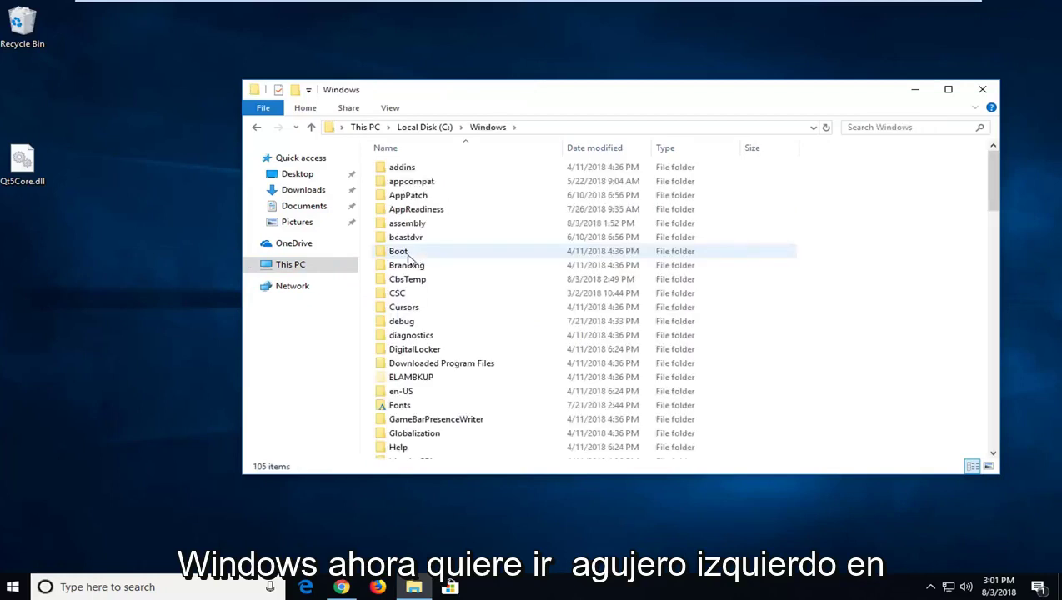
Step: Turn on 'Show hidden files, folders, and drives' in Folder Options and confirm with OK
{"action": "left_click", "coordinate": [392, 109]}
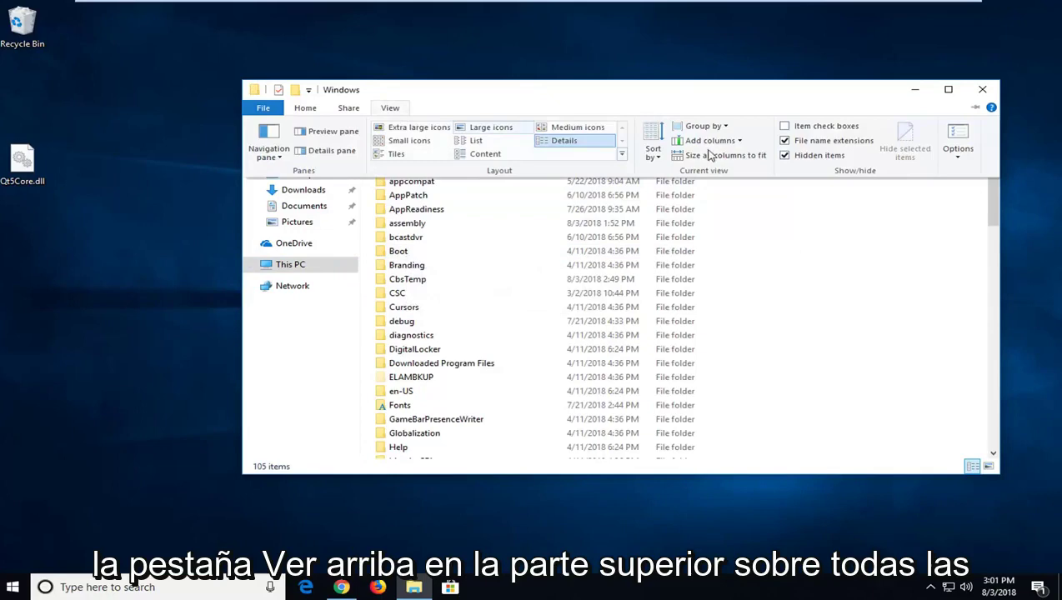
{"action": "left_click", "coordinate": [955, 142]}
{"action": "left_click_drag", "start_coordinate": [453, 171], "coordinate": [632, 131]}
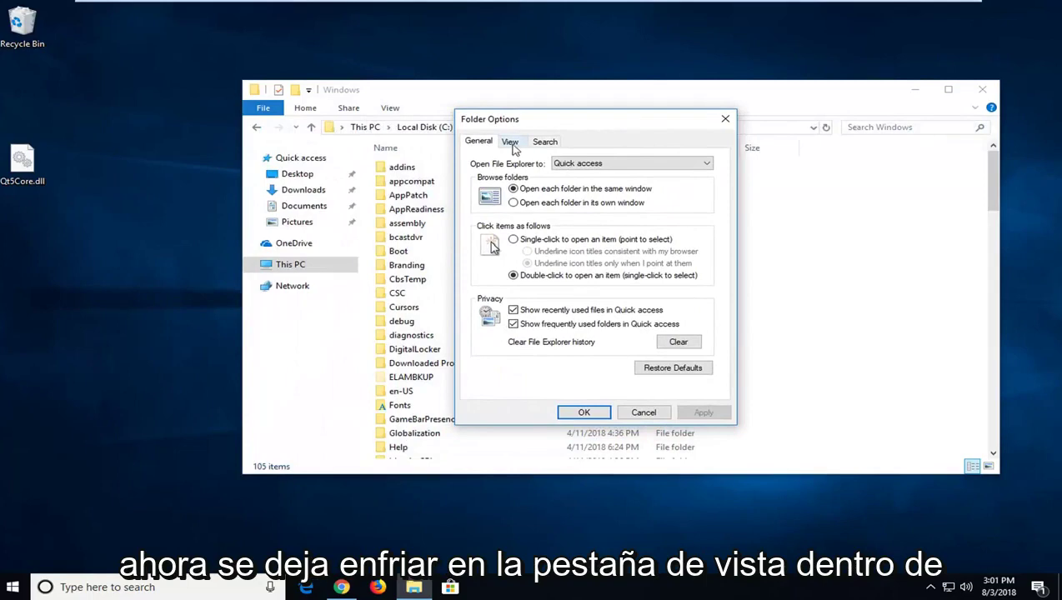
{"action": "left_click", "coordinate": [512, 145]}
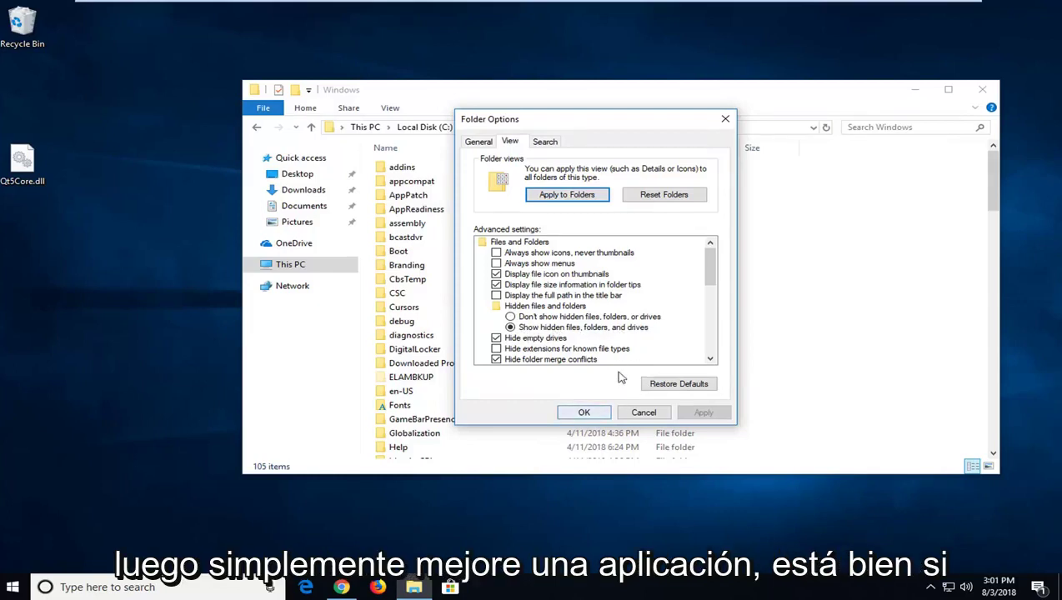
{"action": "left_click", "coordinate": [589, 415]}
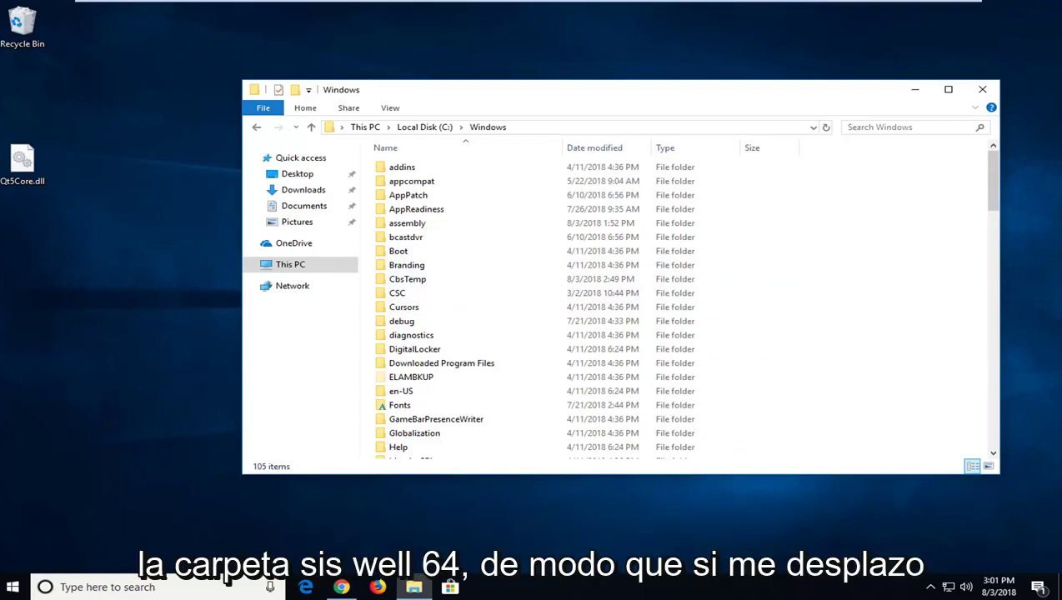
Step: Scroll through C:\Windows, return after a stray click, and open the System32 folder
{"action": "scroll", "coordinate": [479, 342], "scroll_direction": "down", "scroll_amount": 14}
{"action": "left_click", "coordinate": [472, 342]}
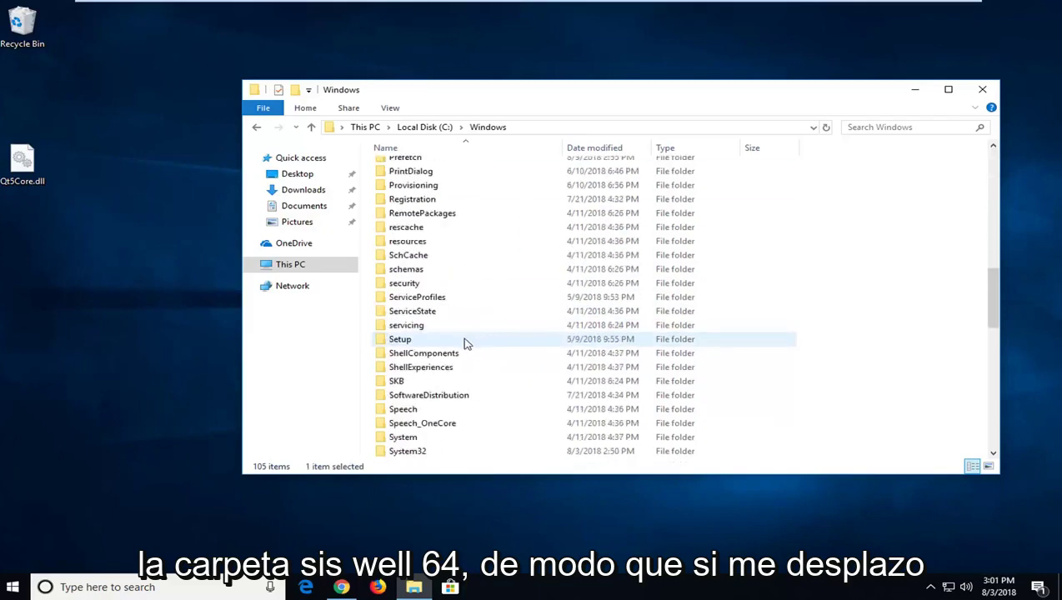
{"action": "scroll", "coordinate": [467, 344], "scroll_direction": "down", "scroll_amount": 2}
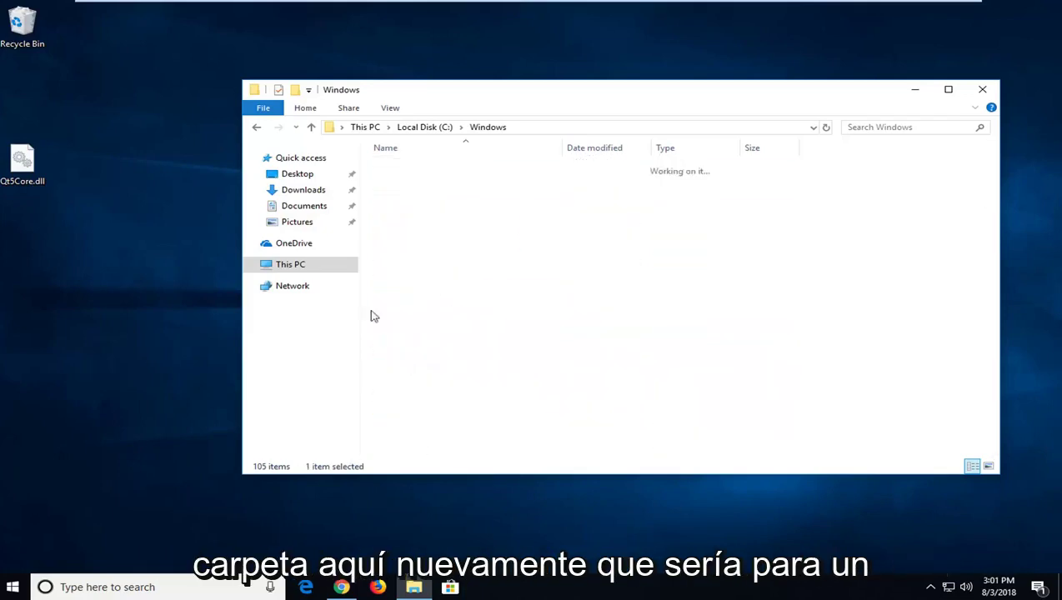
{"action": "left_click", "coordinate": [257, 131]}
{"action": "scroll", "coordinate": [540, 316], "scroll_direction": "down", "scroll_amount": 4}
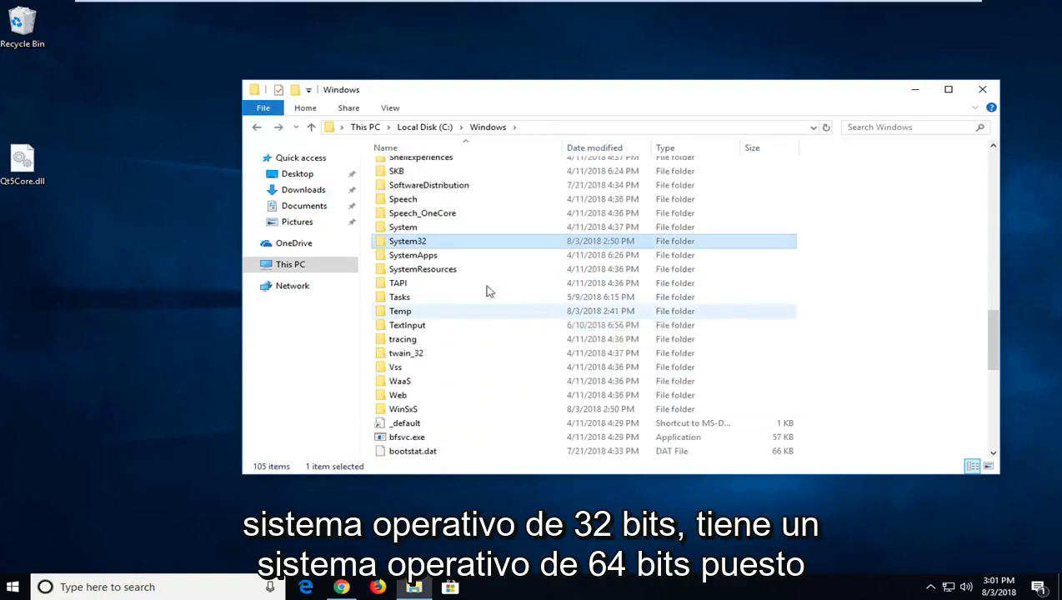
{"action": "scroll", "coordinate": [423, 286], "scroll_direction": "up", "scroll_amount": 1}
{"action": "scroll", "coordinate": [423, 286], "scroll_direction": "up", "scroll_amount": 3}
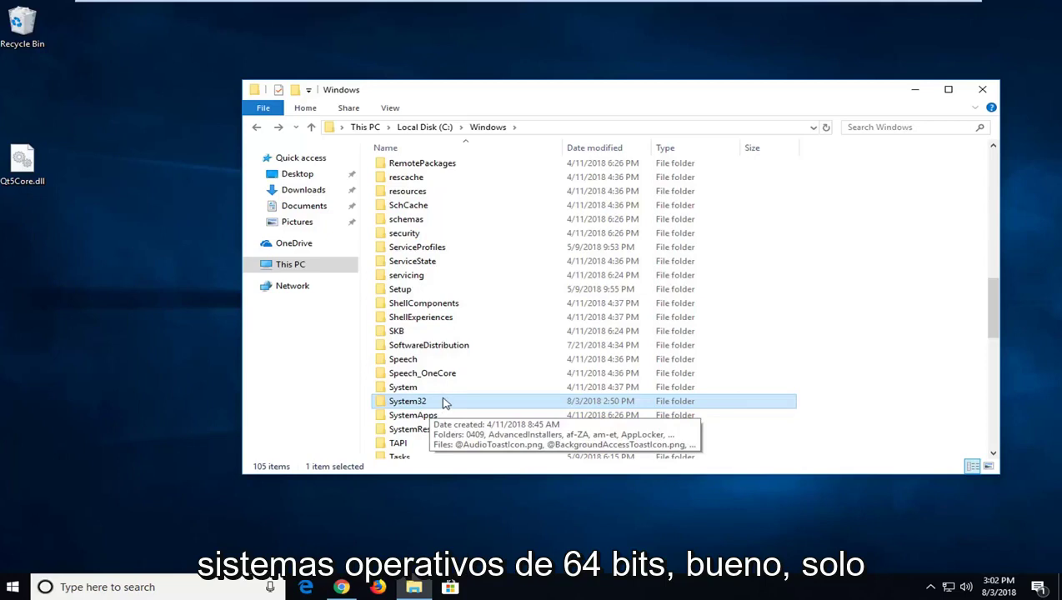
{"action": "double_click", "coordinate": [428, 406]}
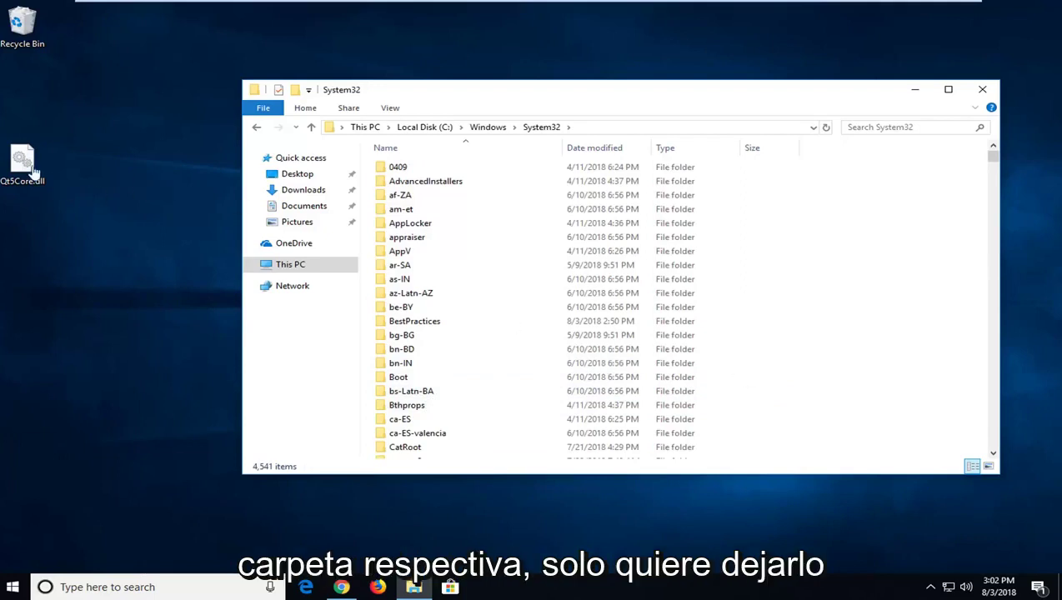
Step: Drag Qt5Core.dll from the desktop into System32 and Continue past the admin access prompt
{"action": "left_click_drag", "start_coordinate": [33, 169], "coordinate": [873, 241]}
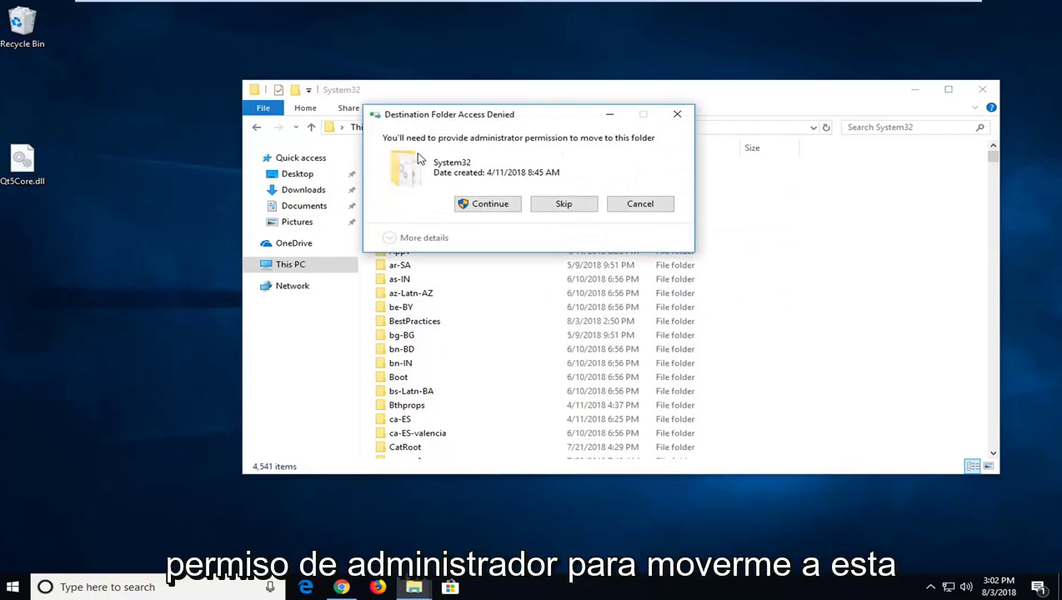
{"action": "left_click", "coordinate": [487, 204]}
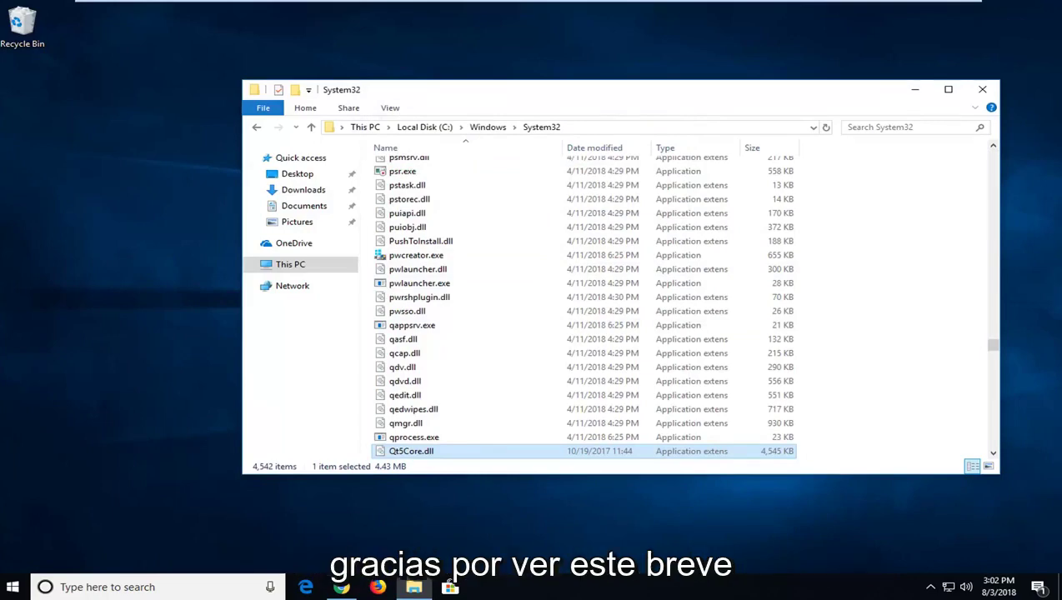
Step: Close the File Explorer window showing System32
{"action": "left_click", "coordinate": [986, 90]}
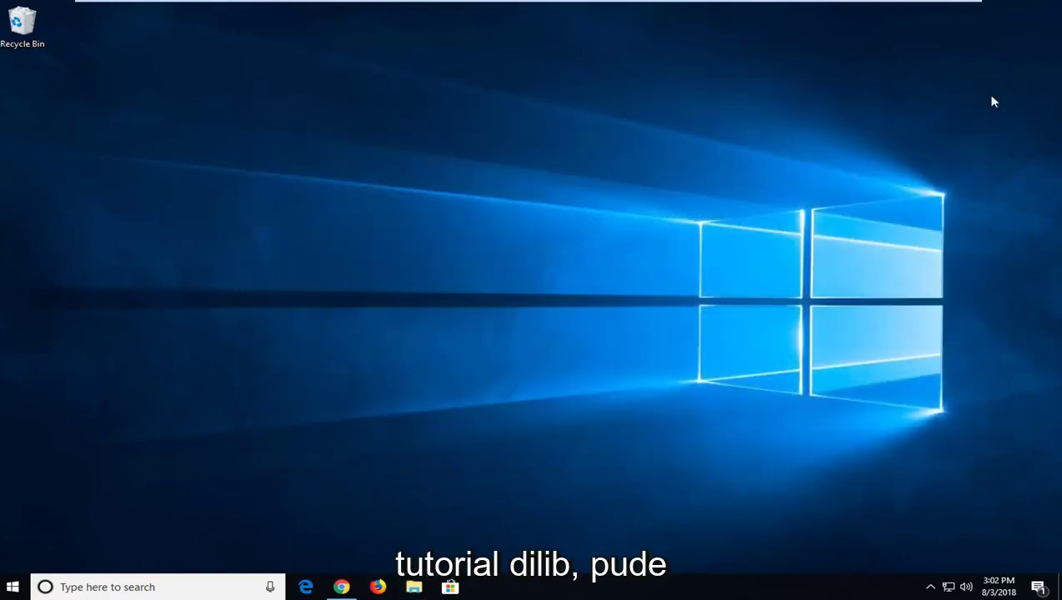